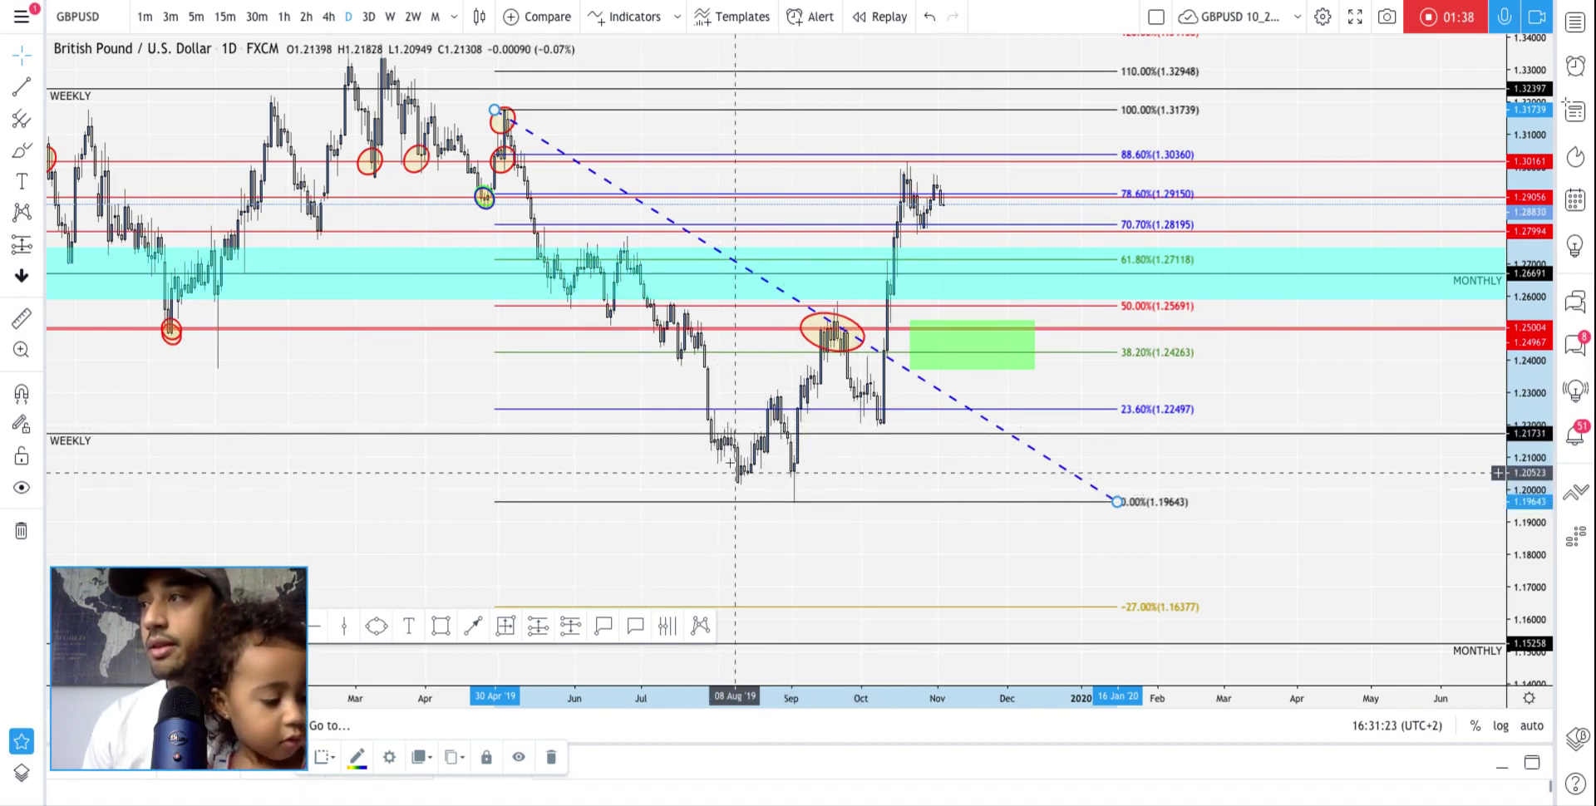
- Re-anchor the Fibonacci retracement with 0% on the 1.19603 low and 100% at 1.31723
{"action": "left_click_drag", "start_coordinate": [1118, 503], "coordinate": [1115, 448]}
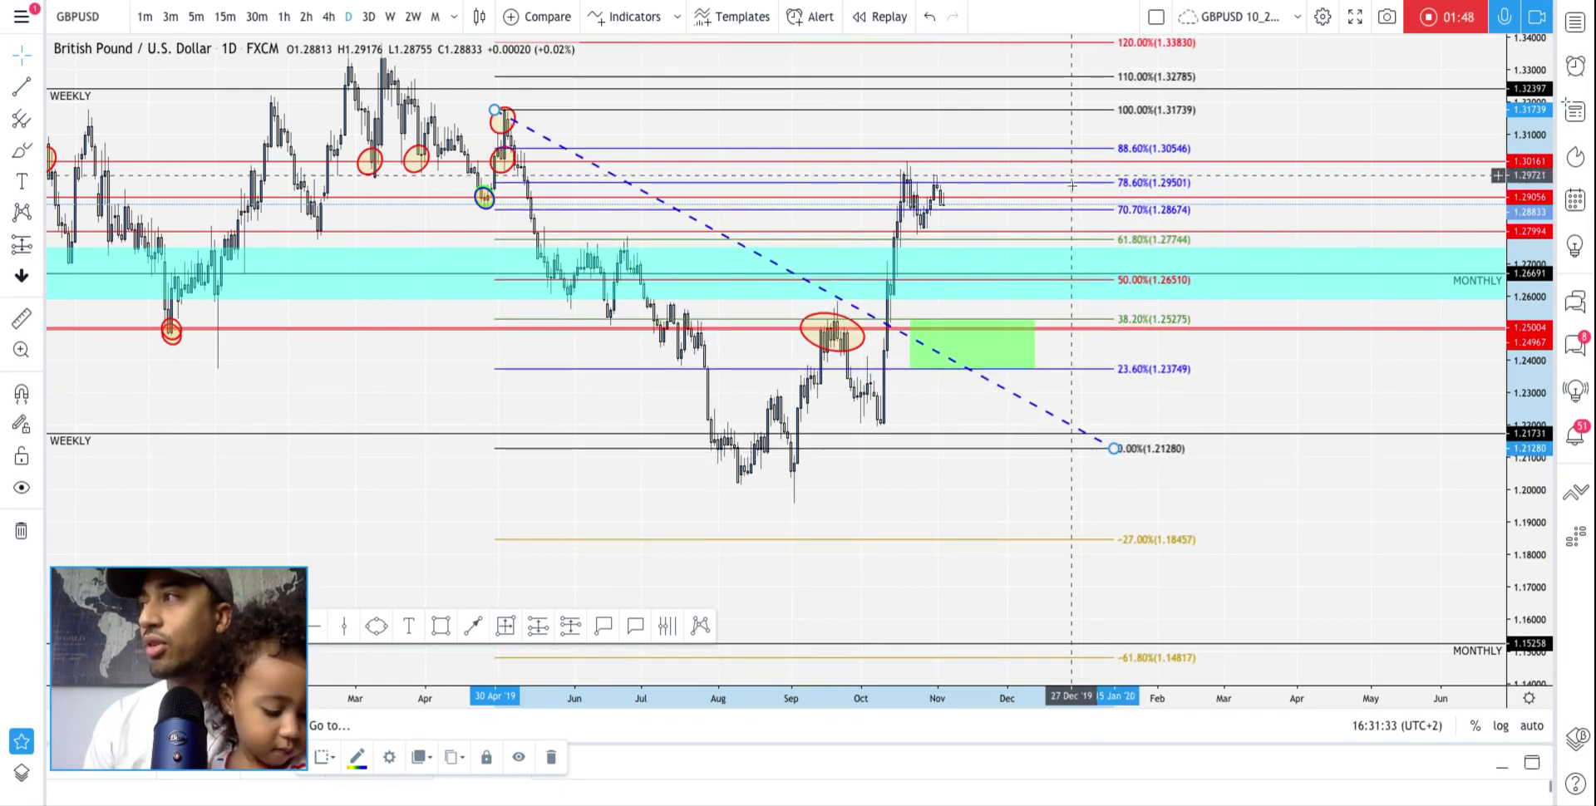
{"action": "left_click_drag", "start_coordinate": [1112, 450], "coordinate": [1138, 502]}
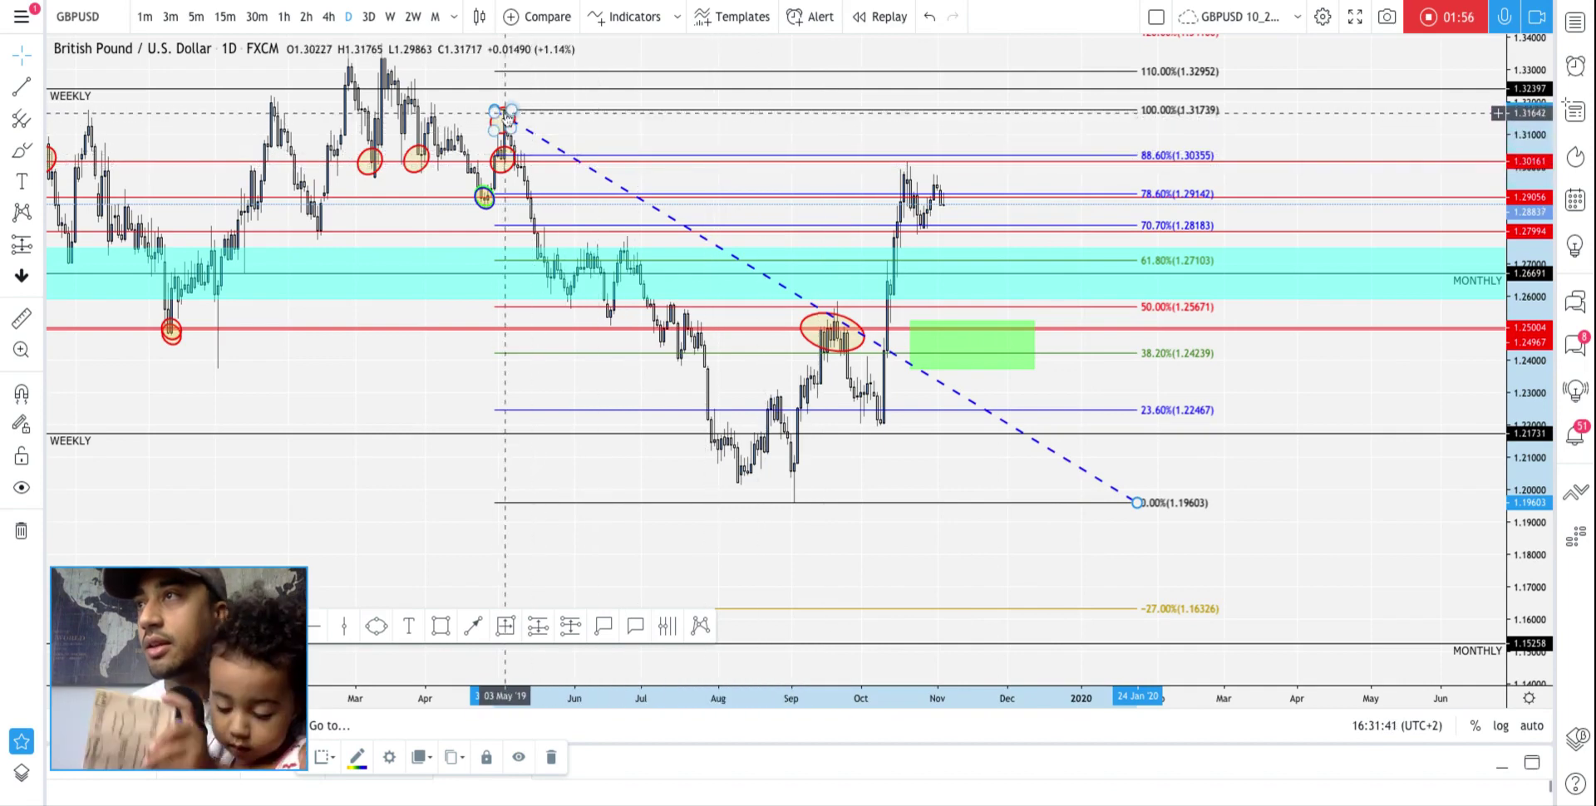
{"action": "left_click_drag", "start_coordinate": [494, 109], "coordinate": [494, 110]}
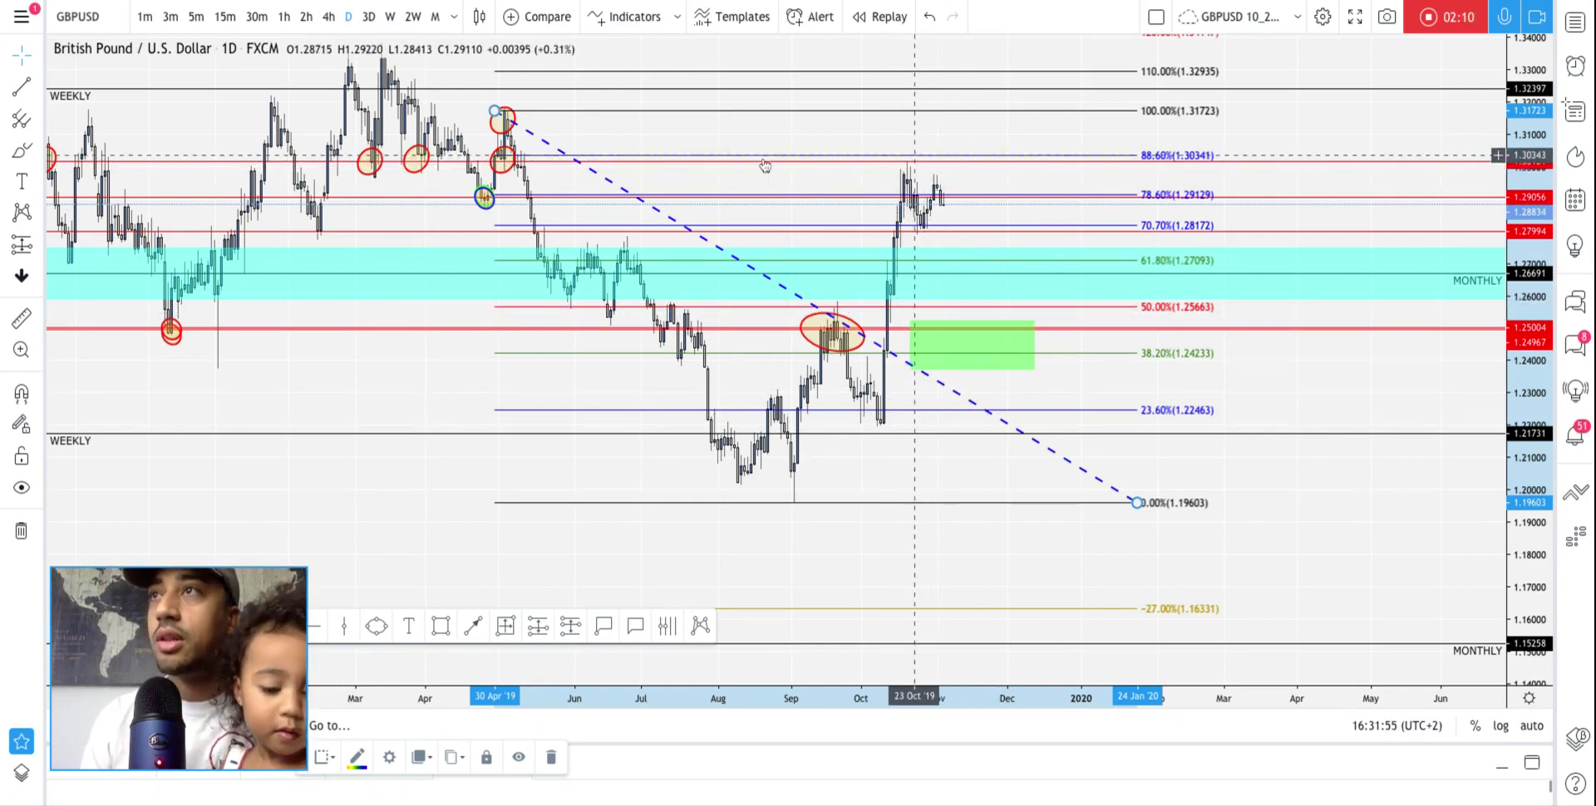
- Put GBPUSD on 1-hour auto-scaled candles and delete the Fibonacci retracement drawn from 1.27067
{"action": "left_click", "coordinate": [282, 17]}
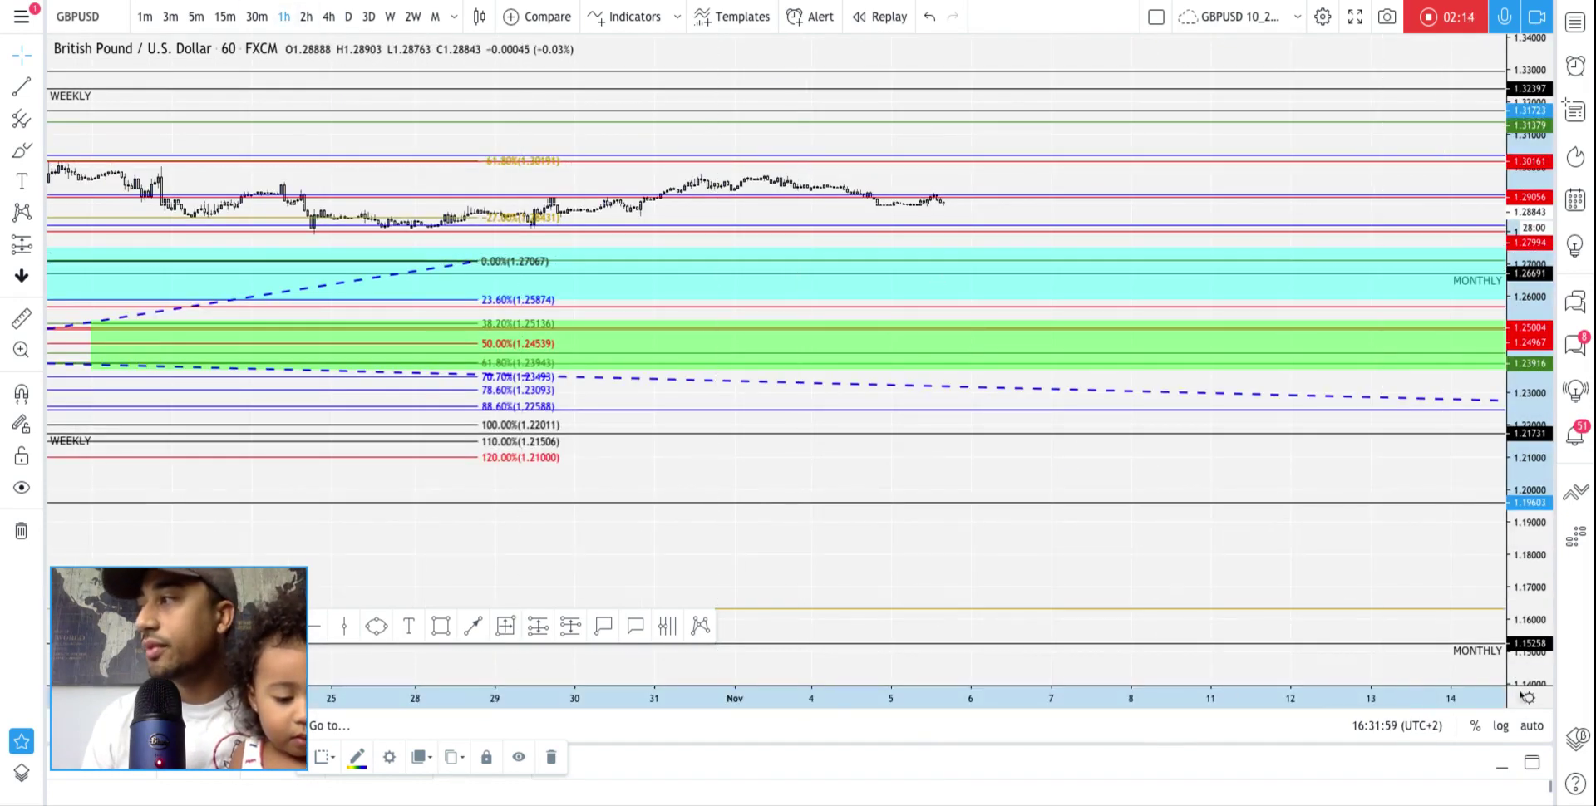
{"action": "left_click", "coordinate": [1530, 726]}
{"action": "scroll", "coordinate": [956, 415], "scroll_direction": "down", "scroll_amount": 2}
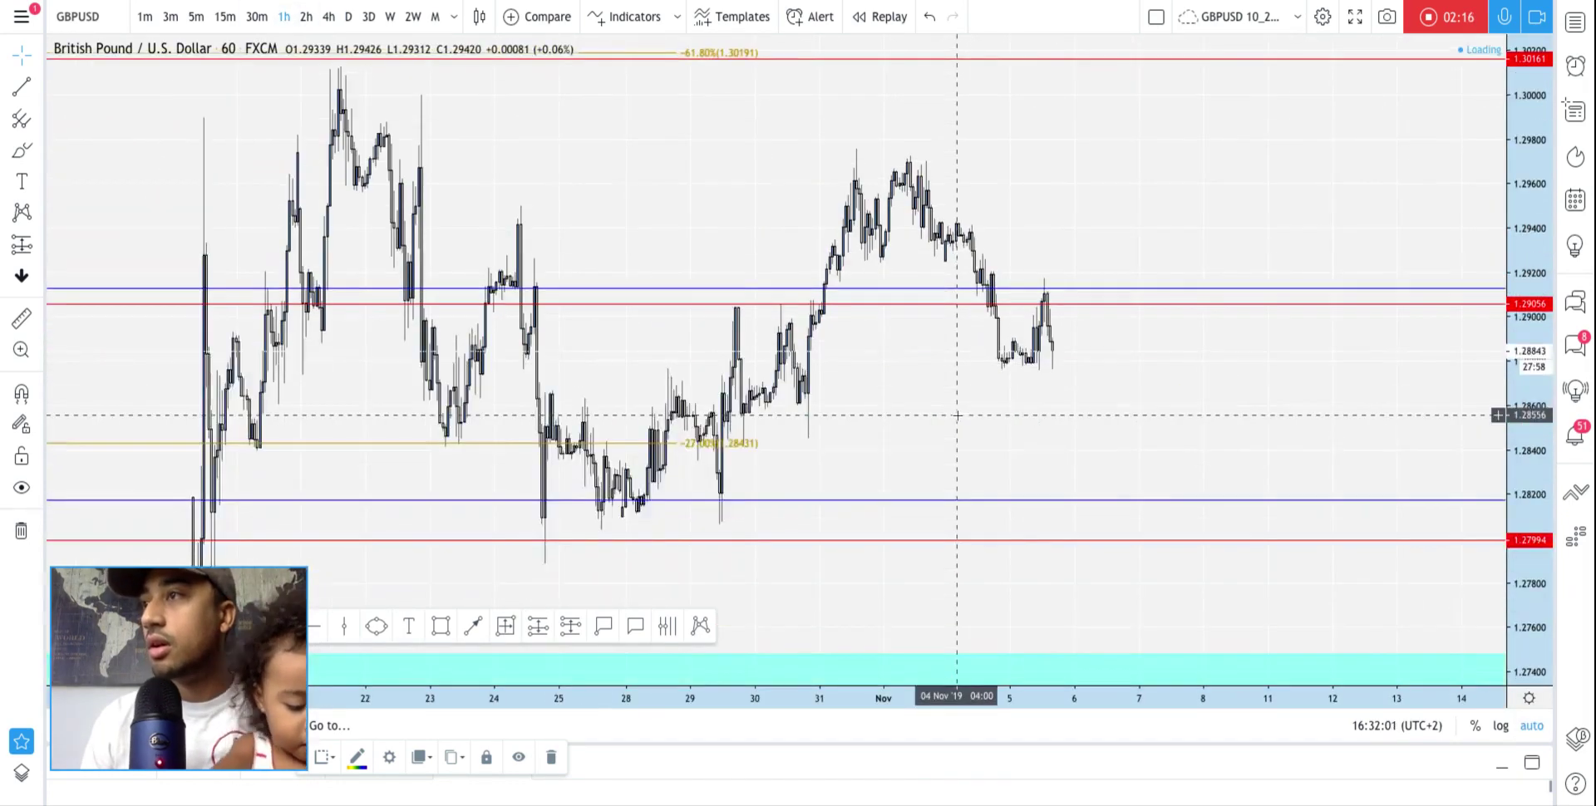
{"action": "scroll", "coordinate": [864, 399], "scroll_direction": "down", "scroll_amount": 2}
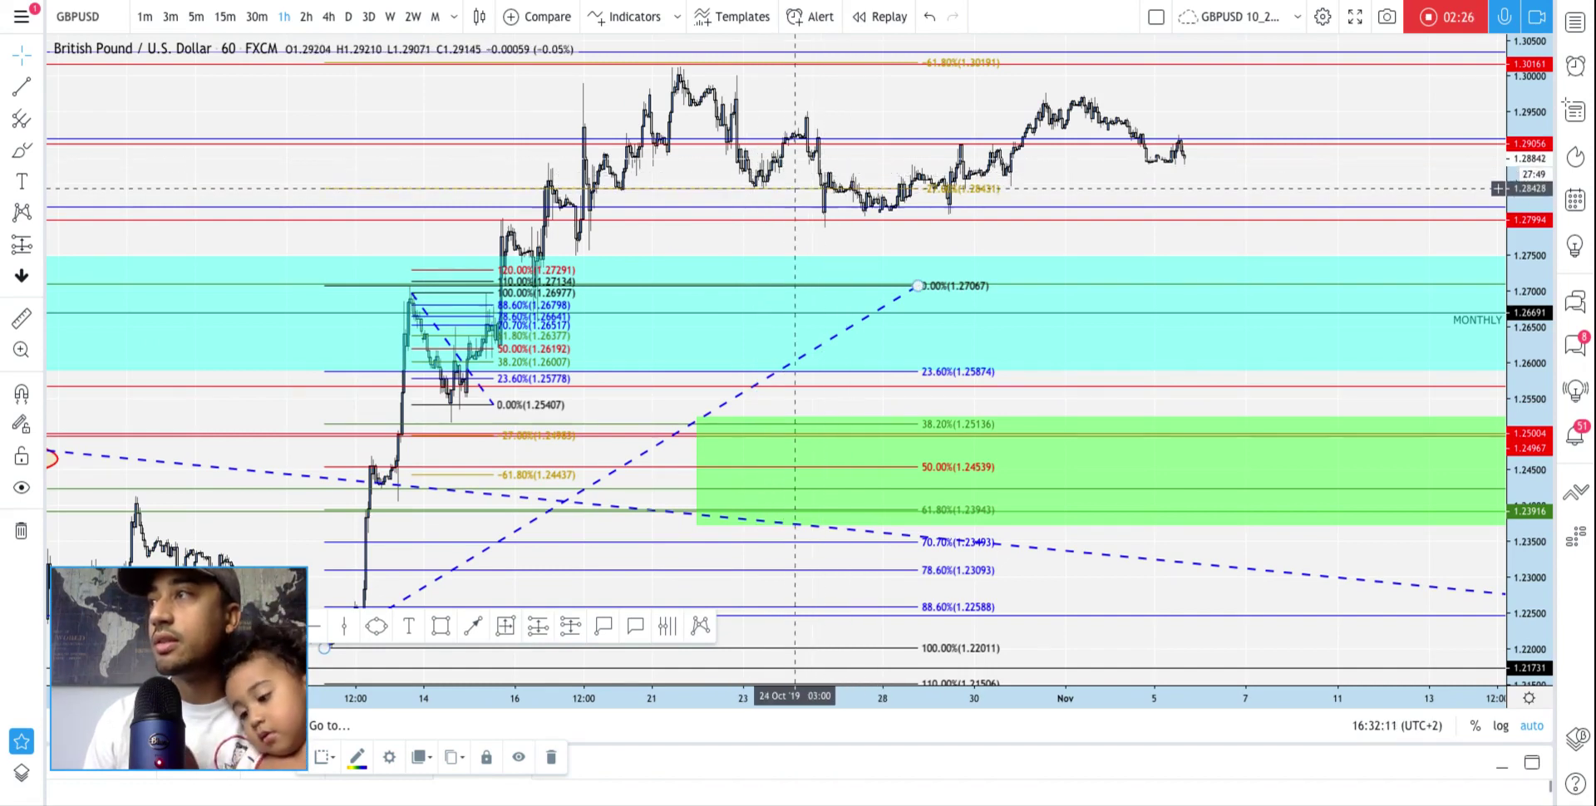
{"action": "left_click", "coordinate": [795, 188]}
{"action": "key", "text": "Delete"}
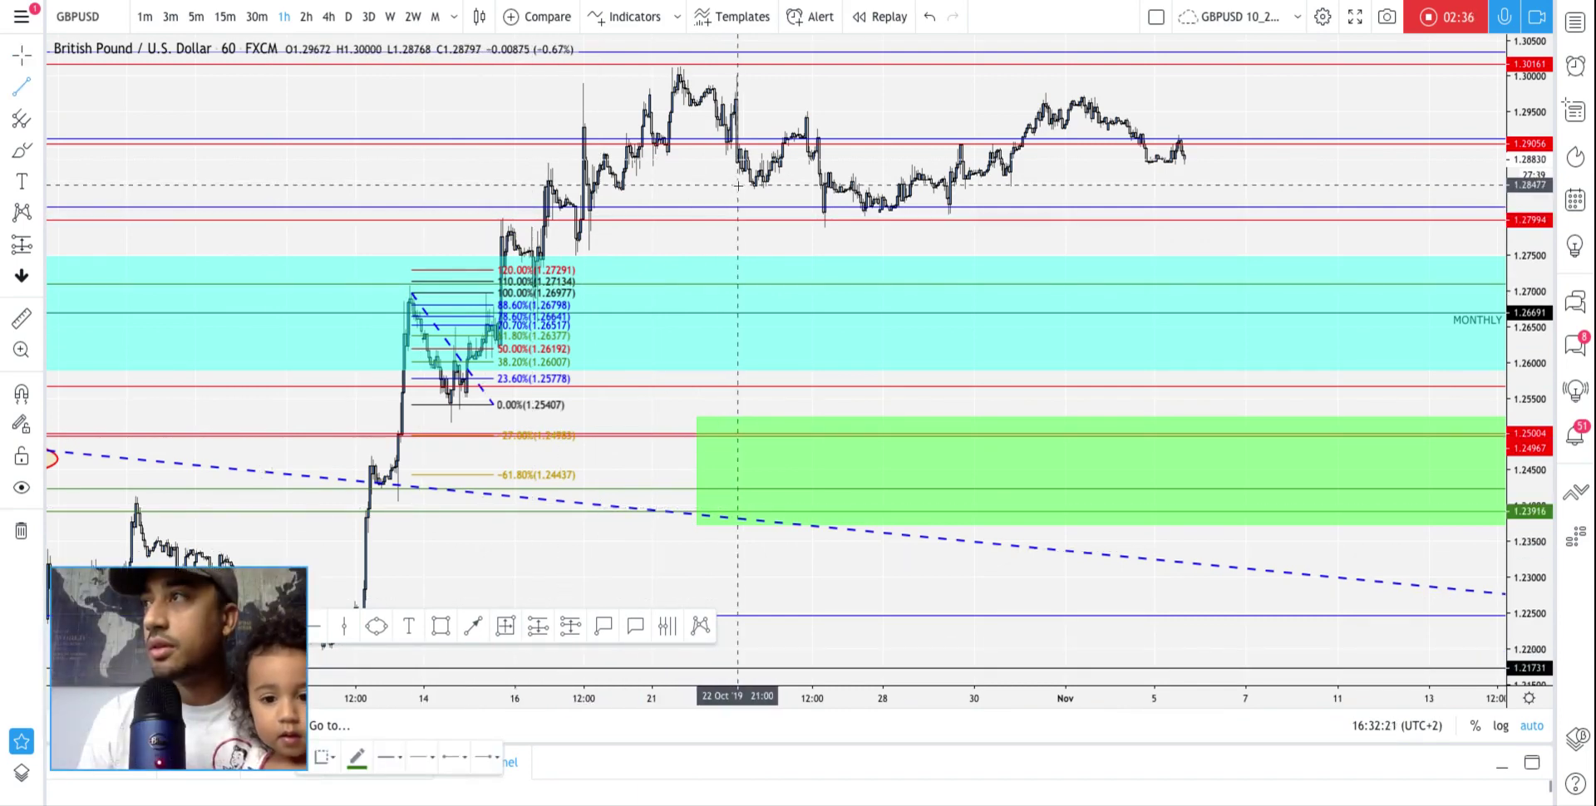
- Draw a short red horizontal line across the late-October lows near 1.2844
{"action": "left_click_drag", "start_coordinate": [739, 187], "coordinate": [1049, 187]}
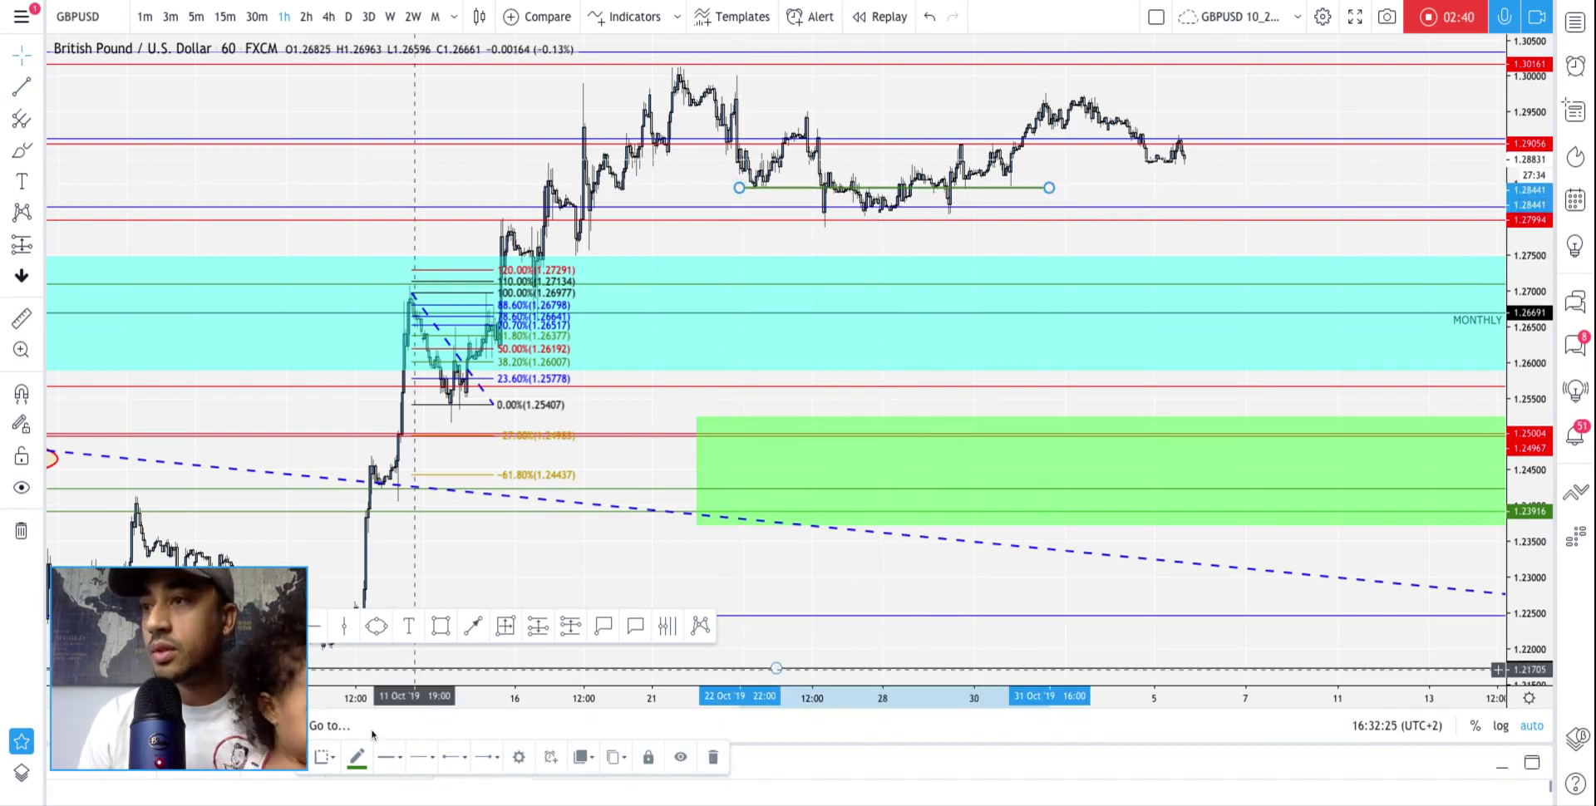
{"action": "left_click", "coordinate": [358, 757]}
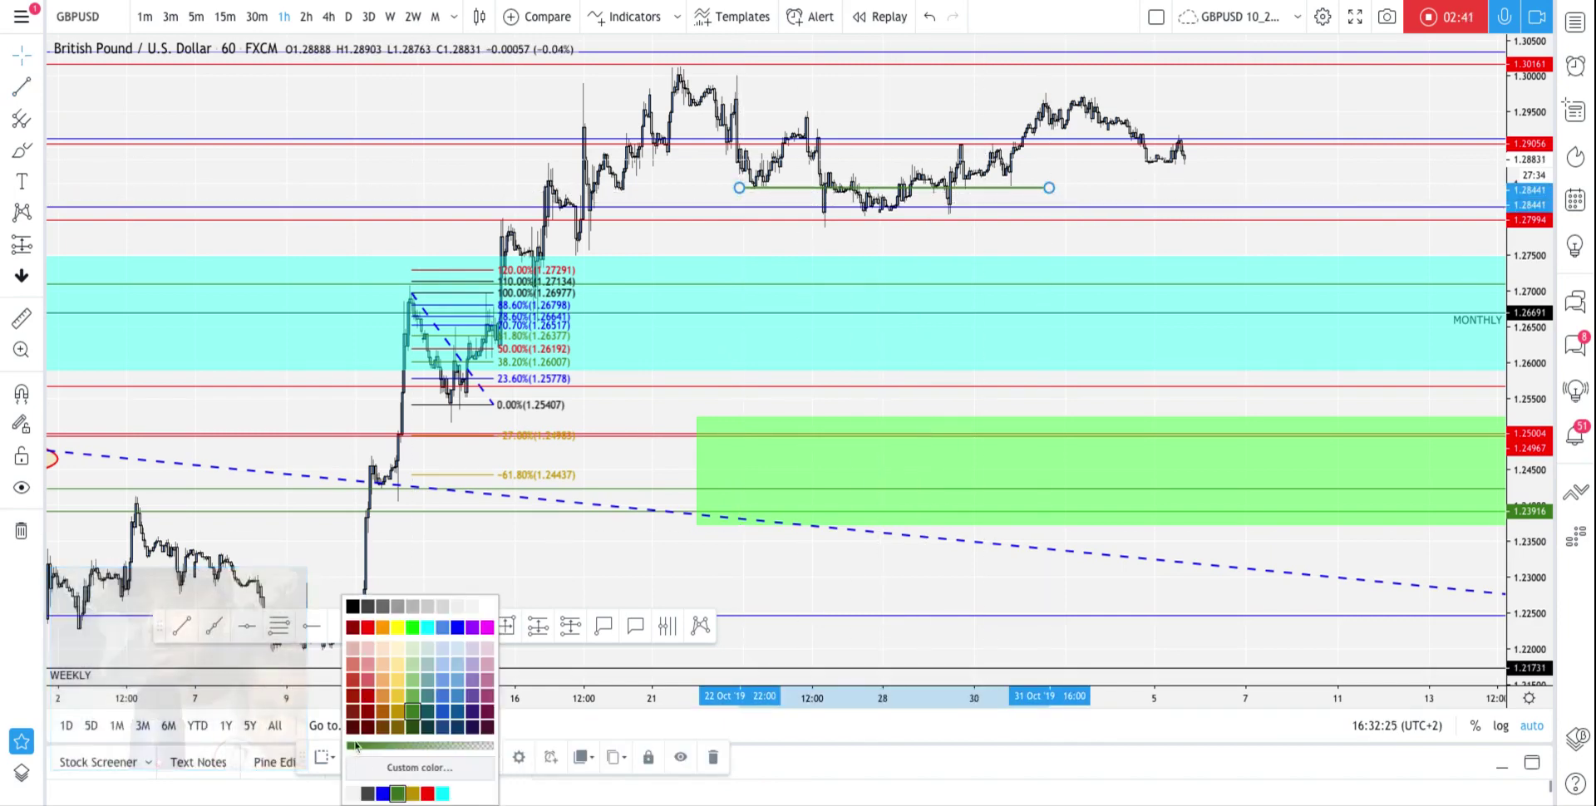
{"action": "left_click", "coordinate": [368, 627]}
{"action": "left_click", "coordinate": [894, 200]}
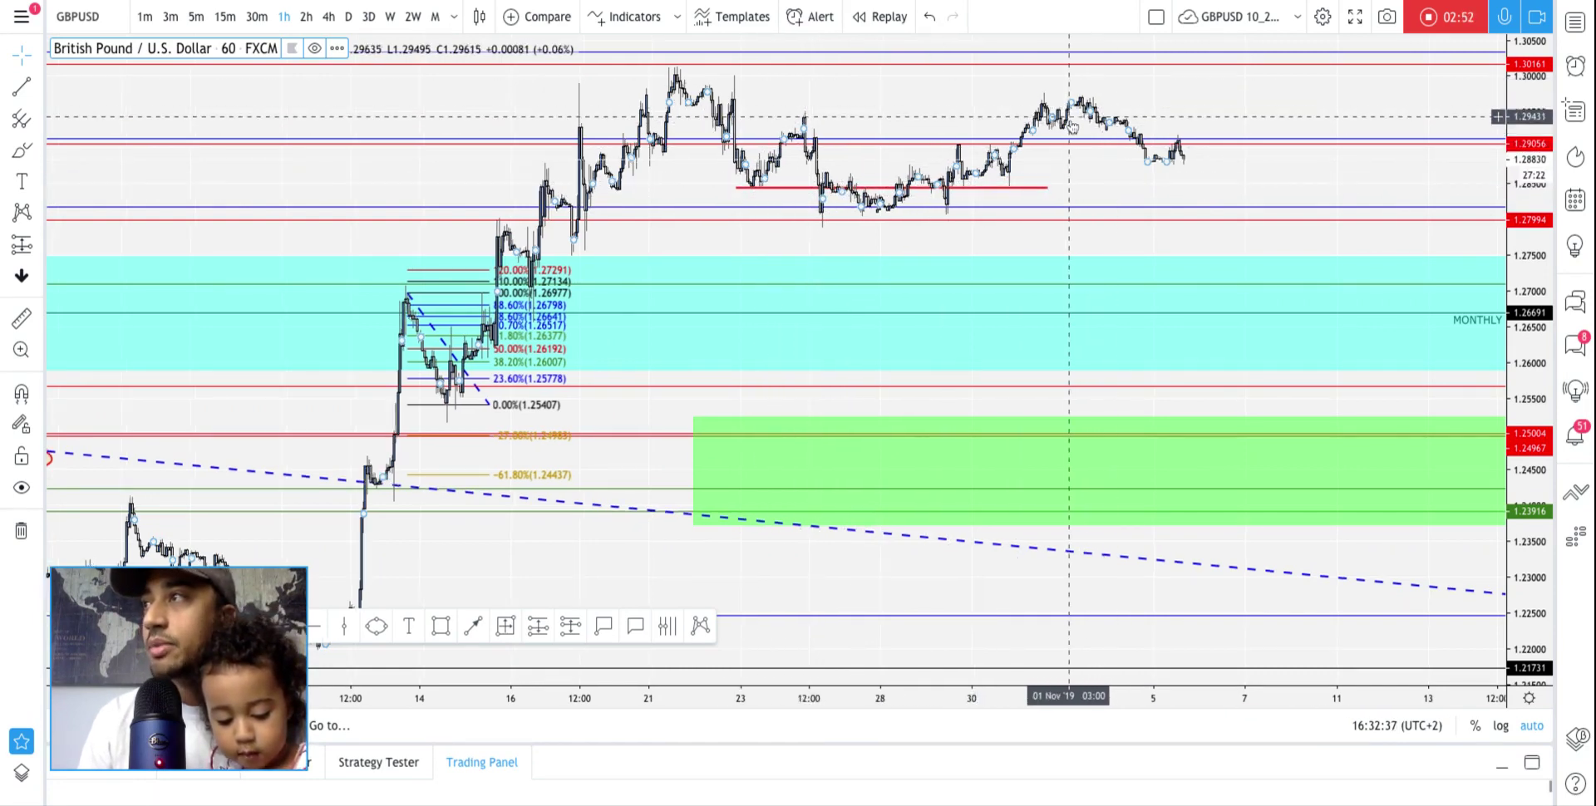
{"action": "scroll", "coordinate": [1068, 117], "scroll_direction": "up", "scroll_amount": 3}
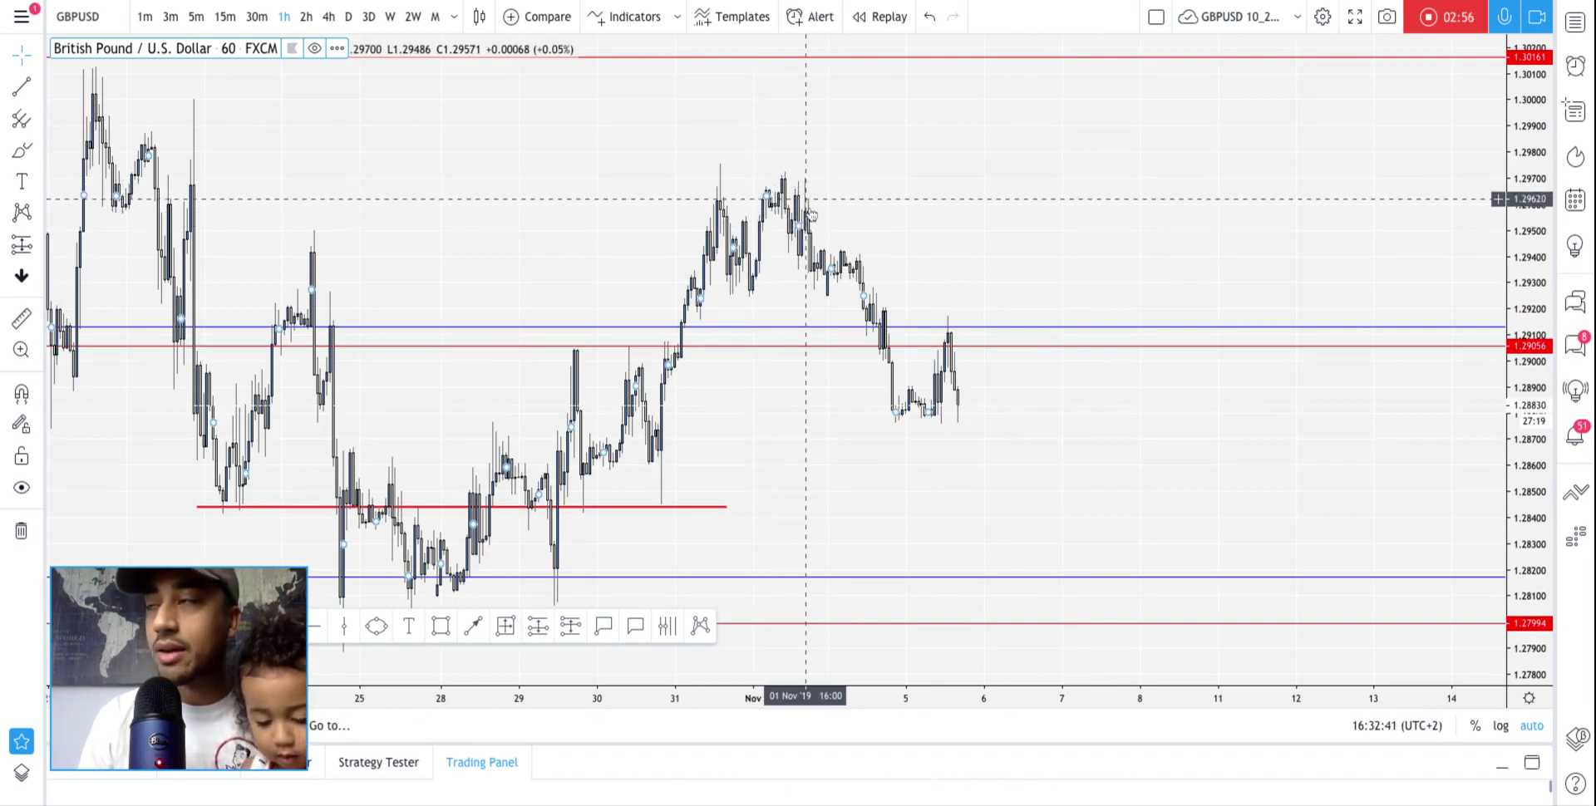
{"action": "scroll", "coordinate": [839, 249], "scroll_direction": "up", "scroll_amount": 1}
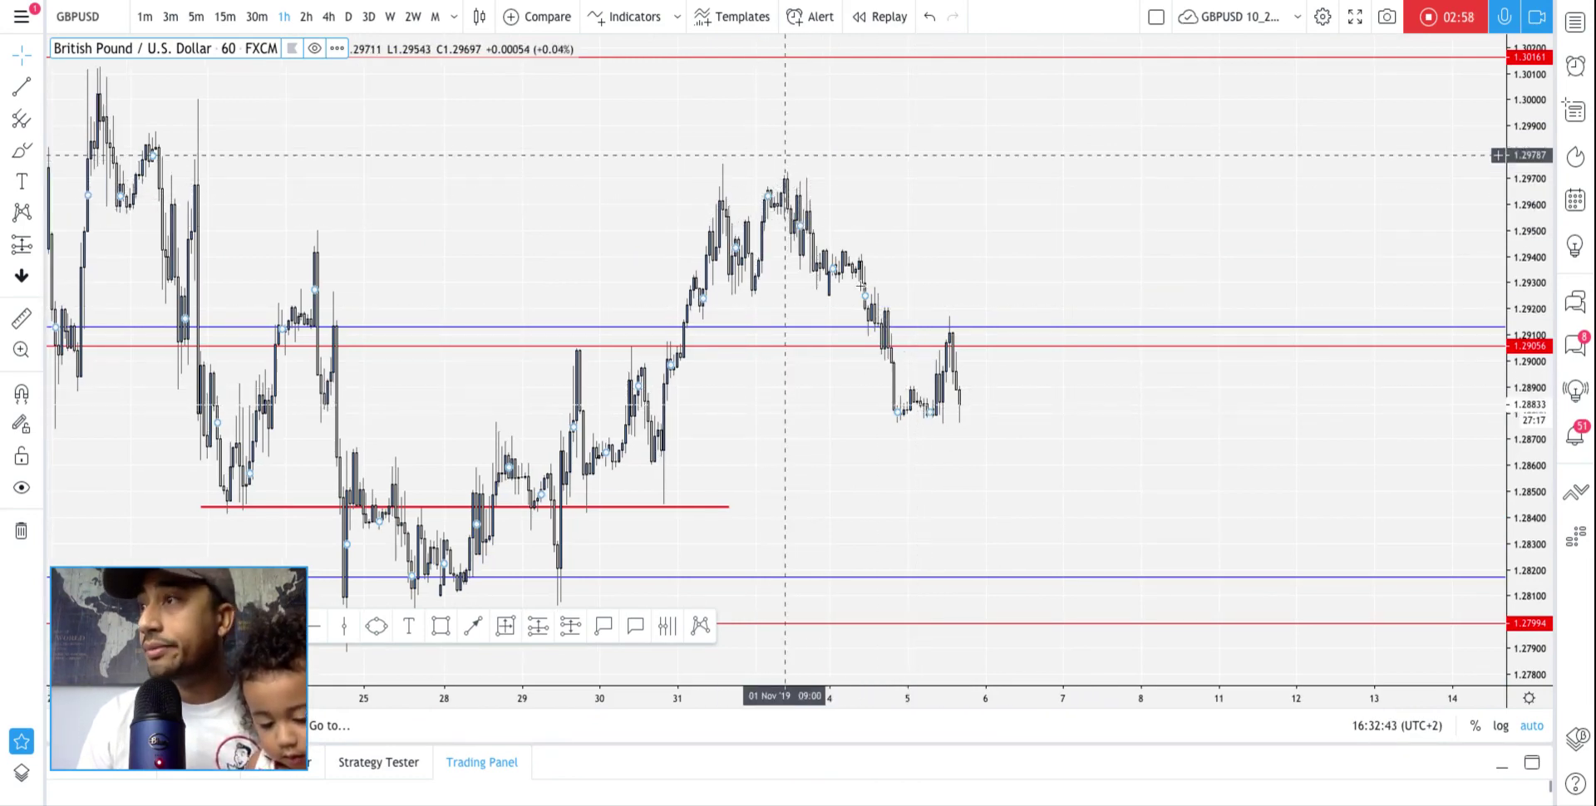
{"action": "scroll", "coordinate": [905, 412], "scroll_direction": "down", "scroll_amount": 3}
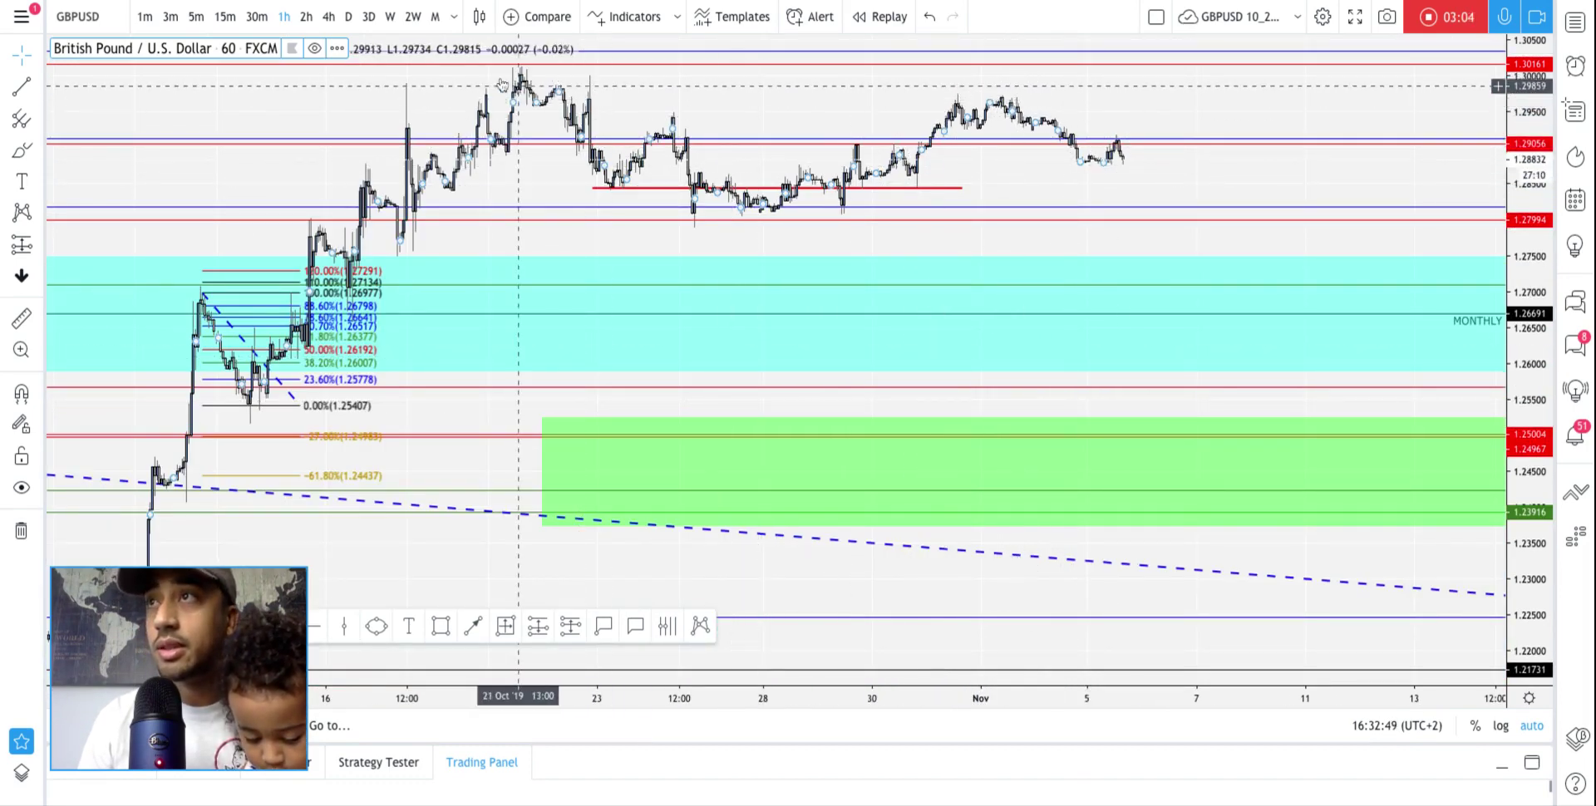
- Return to daily candles and rescale the chart to show the -27% and -61.8% Fibonacci levels
{"action": "left_click", "coordinate": [349, 17]}
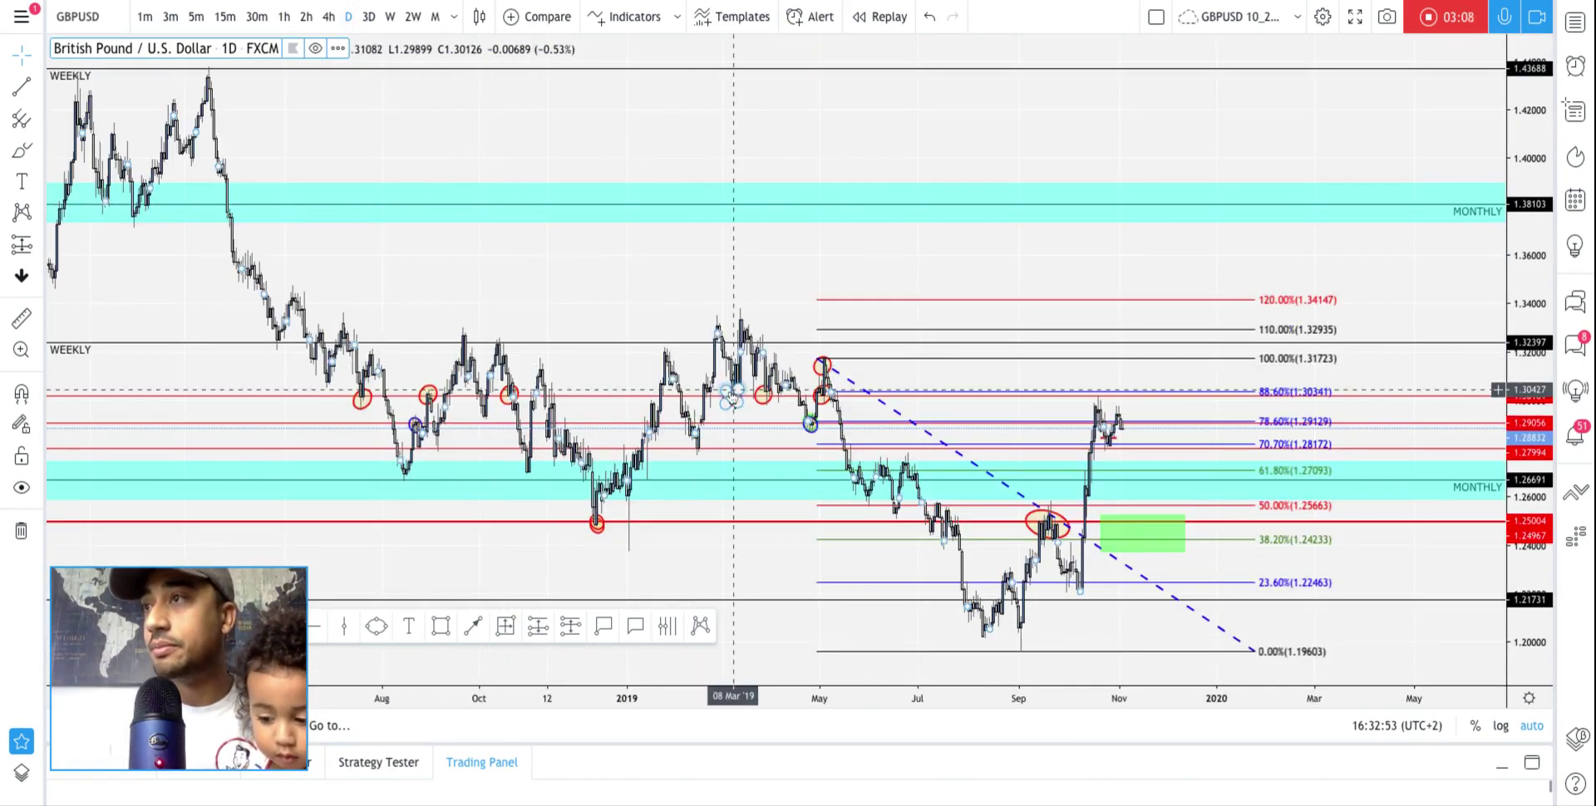
{"action": "scroll", "coordinate": [729, 390], "scroll_direction": "down", "scroll_amount": 1}
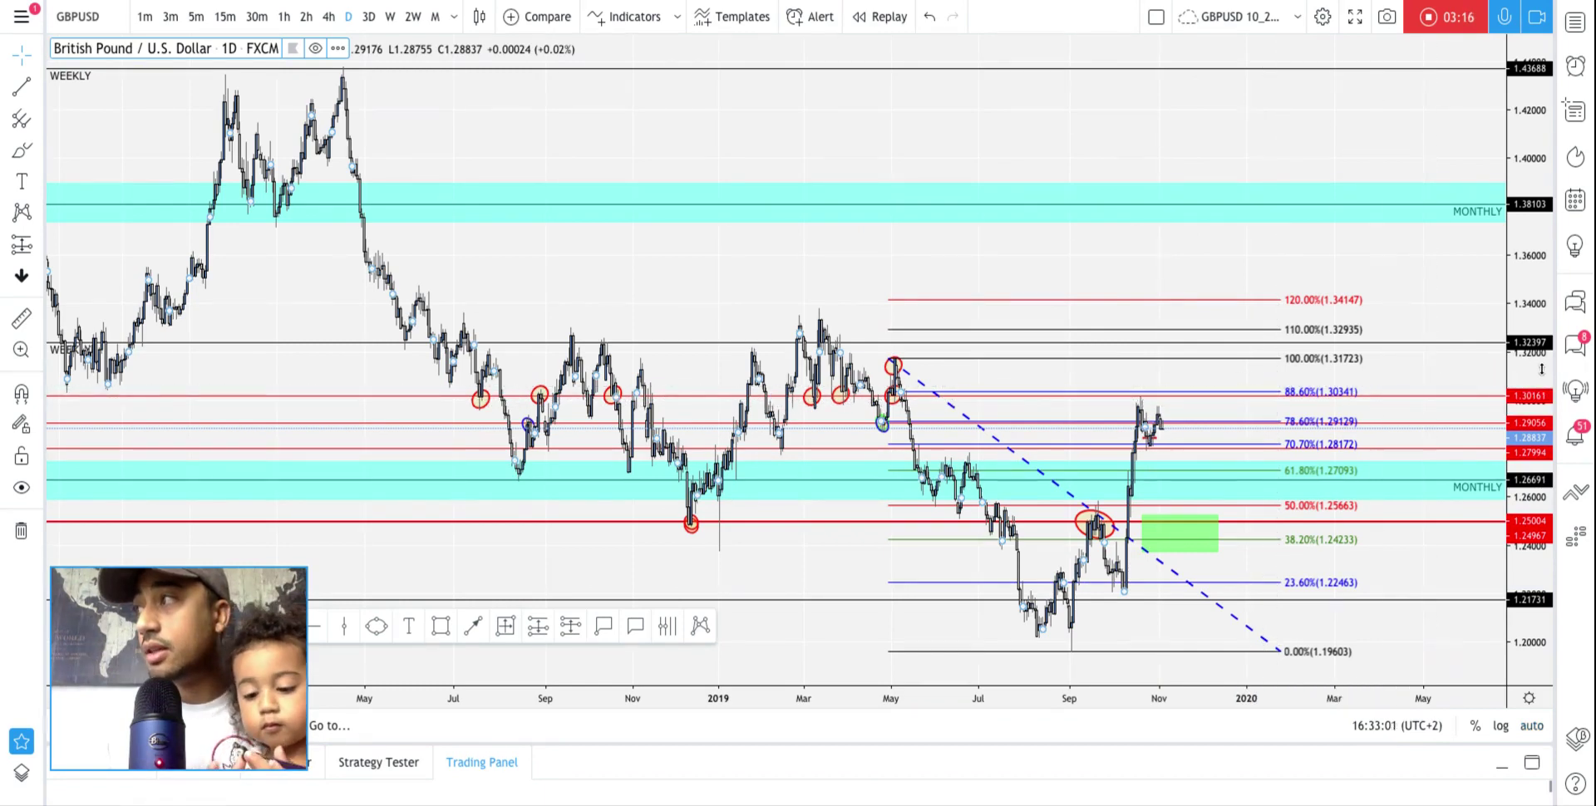
{"action": "left_click_drag", "start_coordinate": [1541, 369], "coordinate": [1541, 392]}
{"action": "left_click_drag", "start_coordinate": [1471, 598], "coordinate": [1301, 362]}
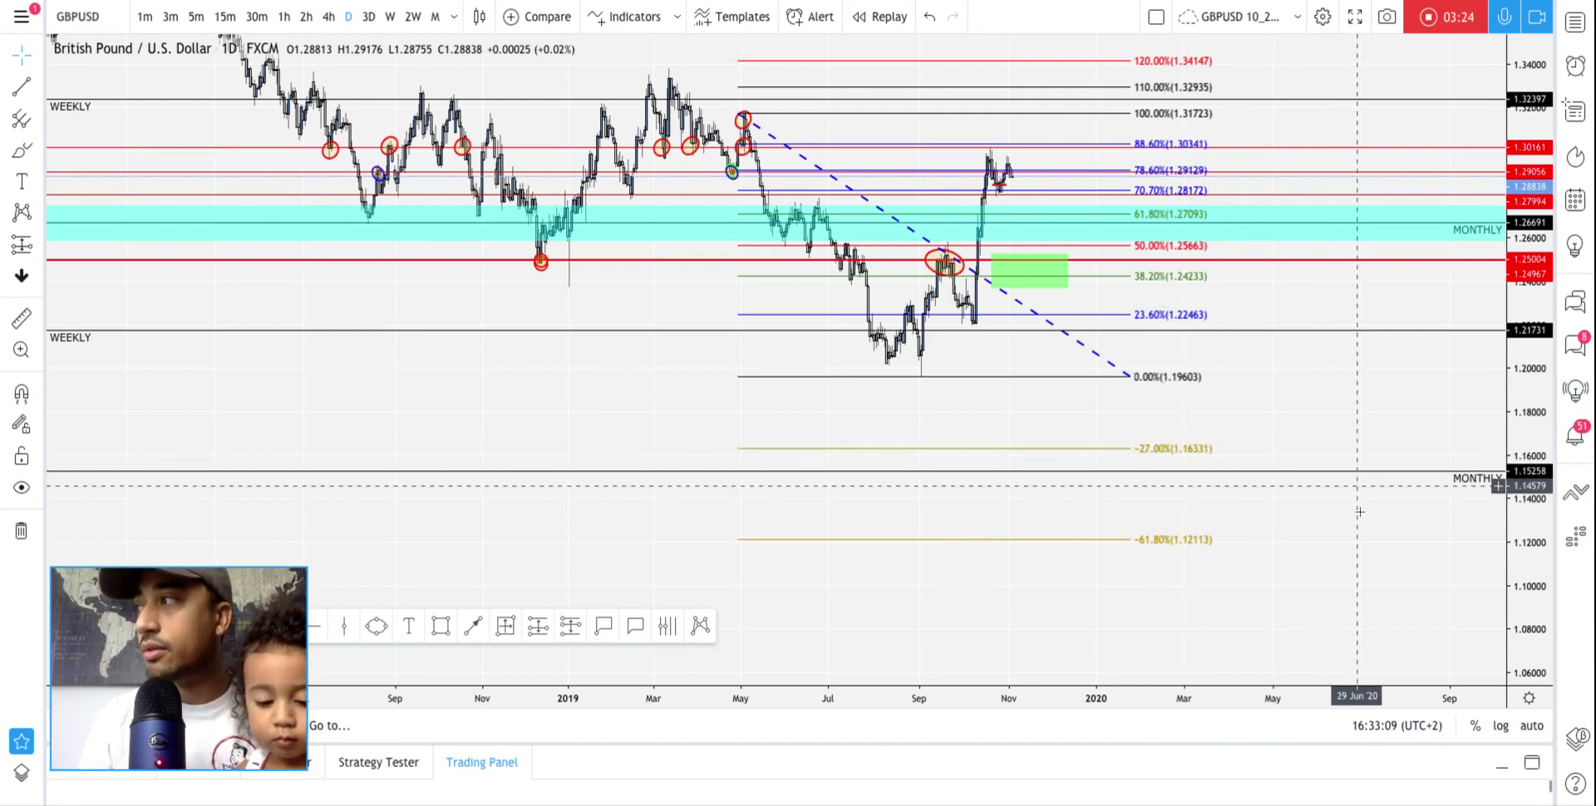
{"action": "scroll", "coordinate": [1049, 435], "scroll_direction": "down", "scroll_amount": 2}
{"action": "scroll", "coordinate": [1049, 434], "scroll_direction": "down", "scroll_amount": 4}
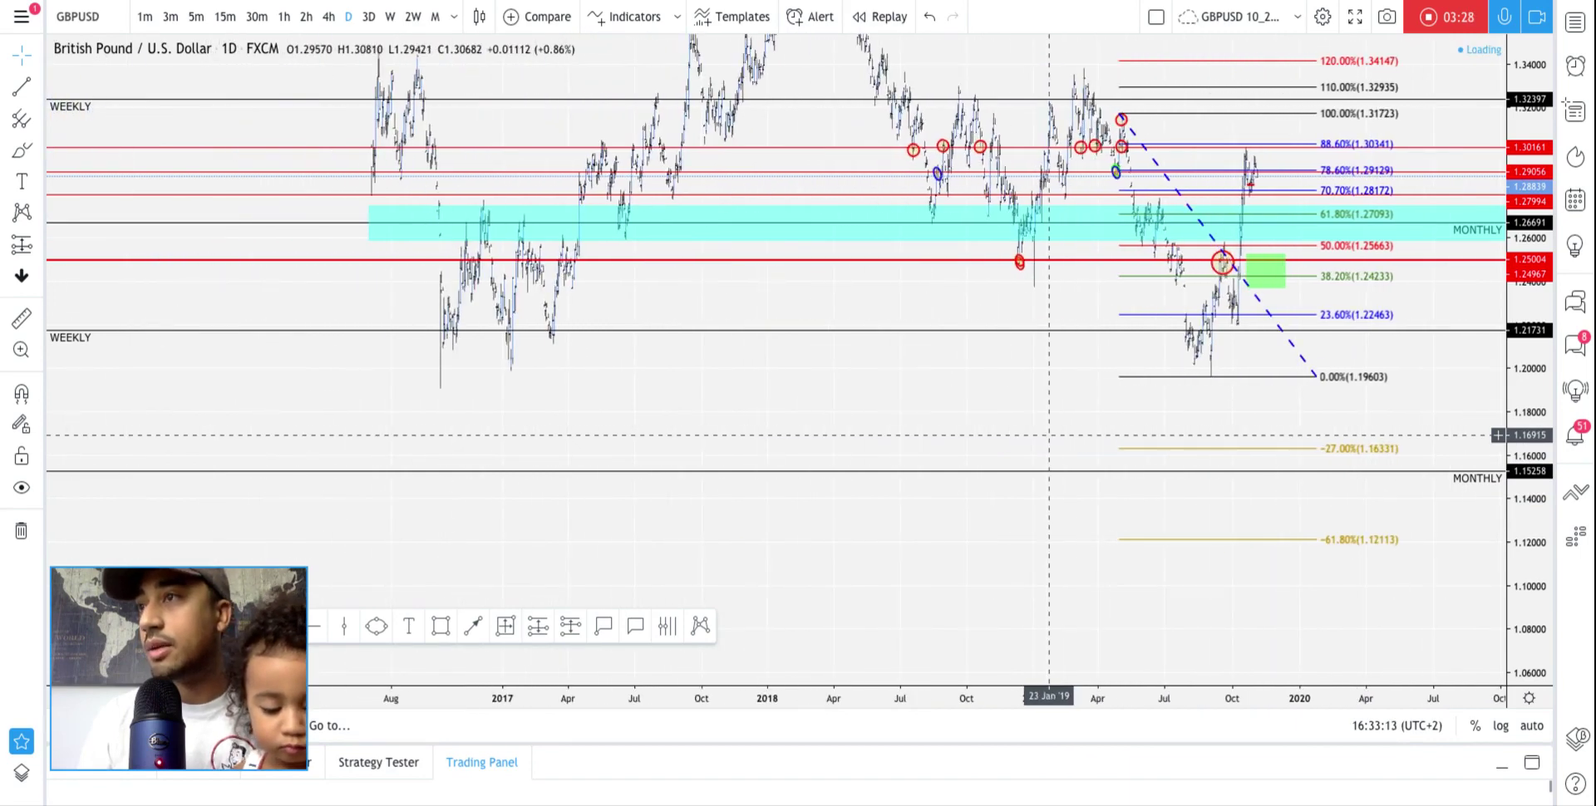
{"action": "scroll", "coordinate": [1049, 435], "scroll_direction": "down", "scroll_amount": 1}
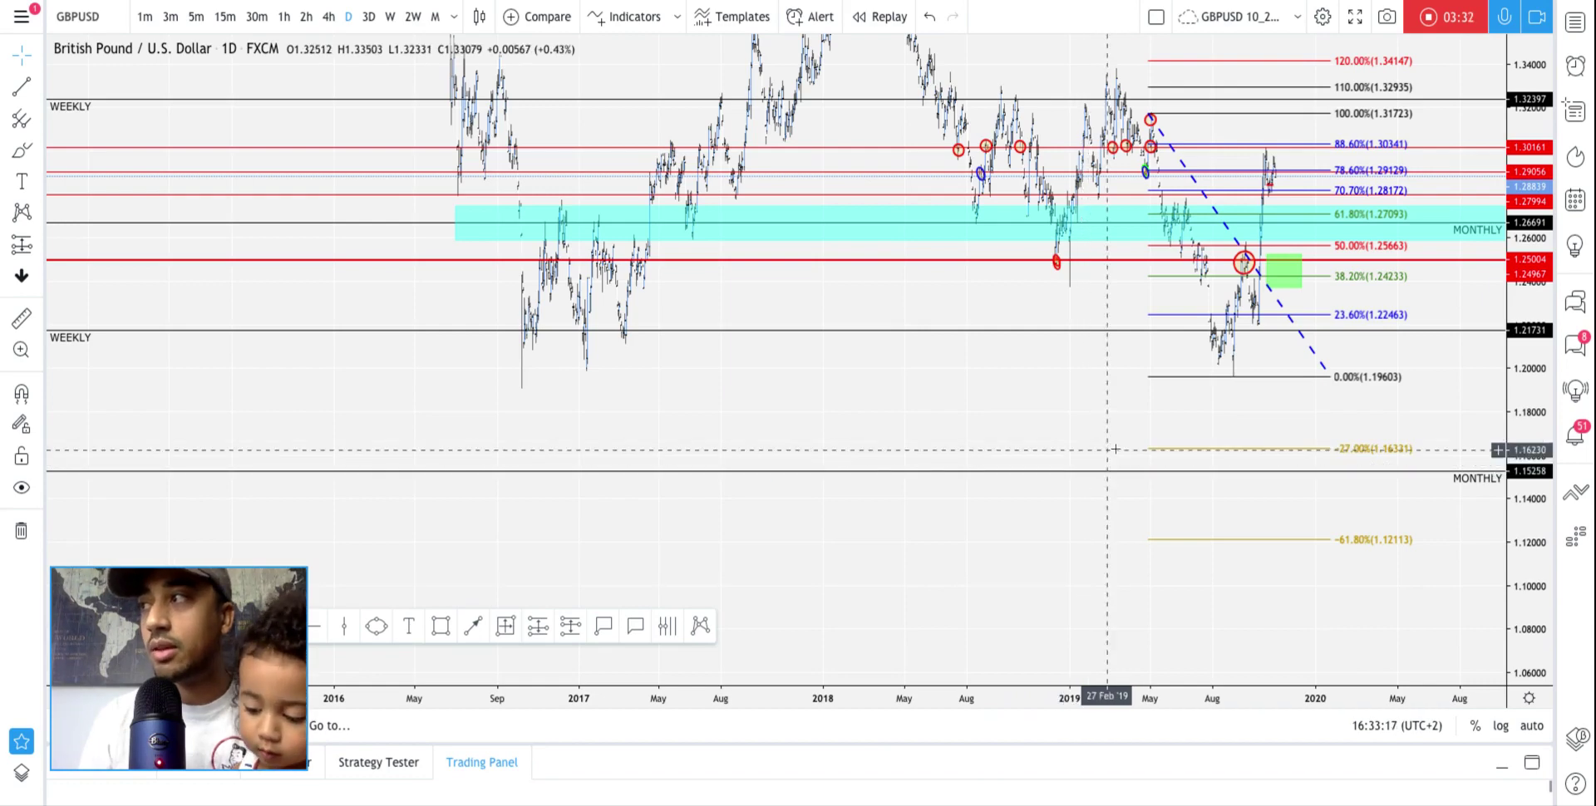
{"action": "scroll", "coordinate": [1246, 433], "scroll_direction": "up", "scroll_amount": 1}
{"action": "scroll", "coordinate": [1246, 433], "scroll_direction": "up", "scroll_amount": 5}
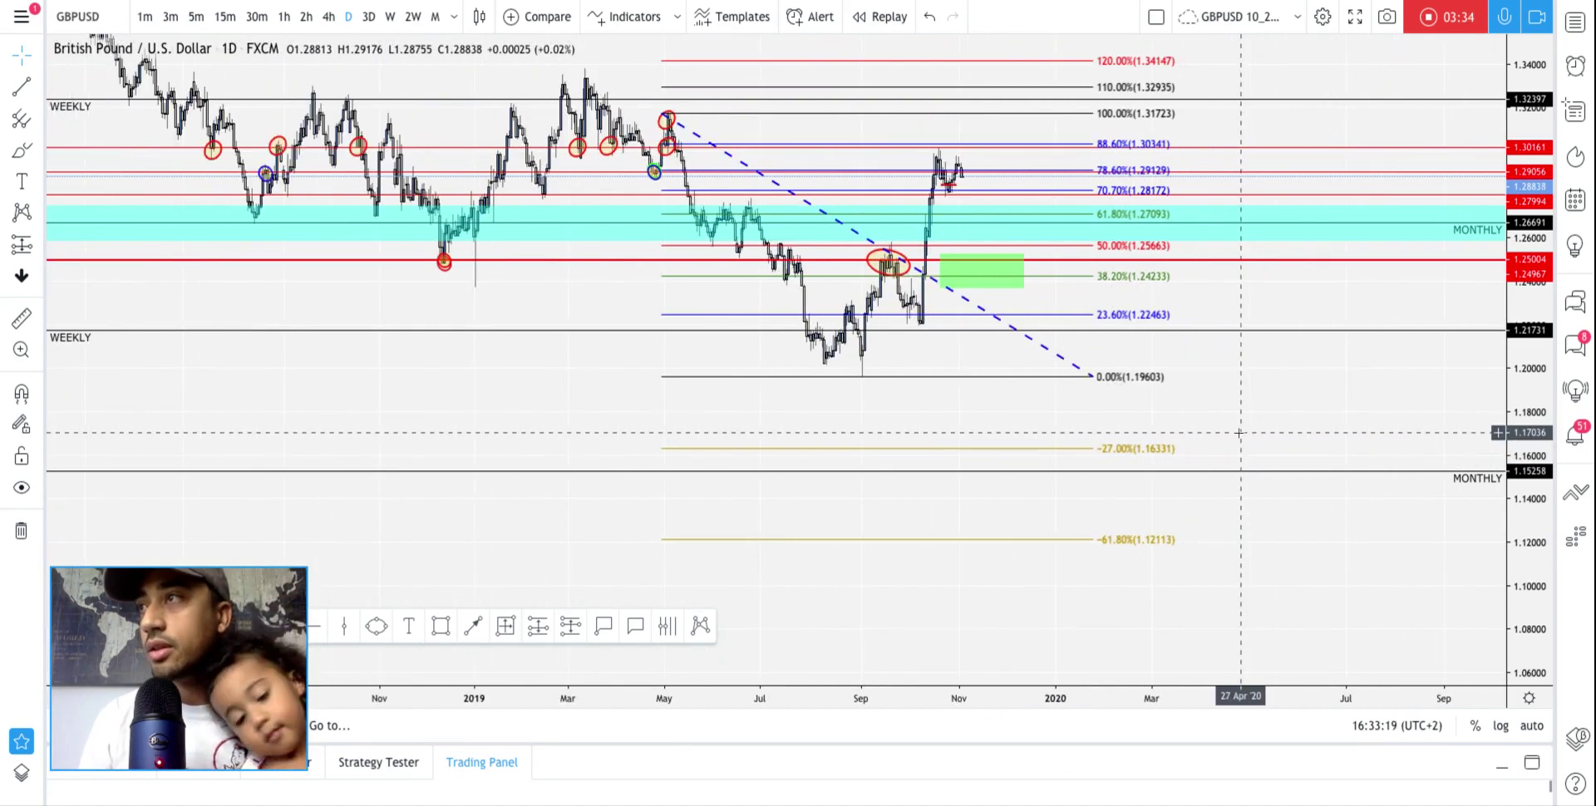
{"action": "scroll", "coordinate": [1239, 433], "scroll_direction": "up", "scroll_amount": 1}
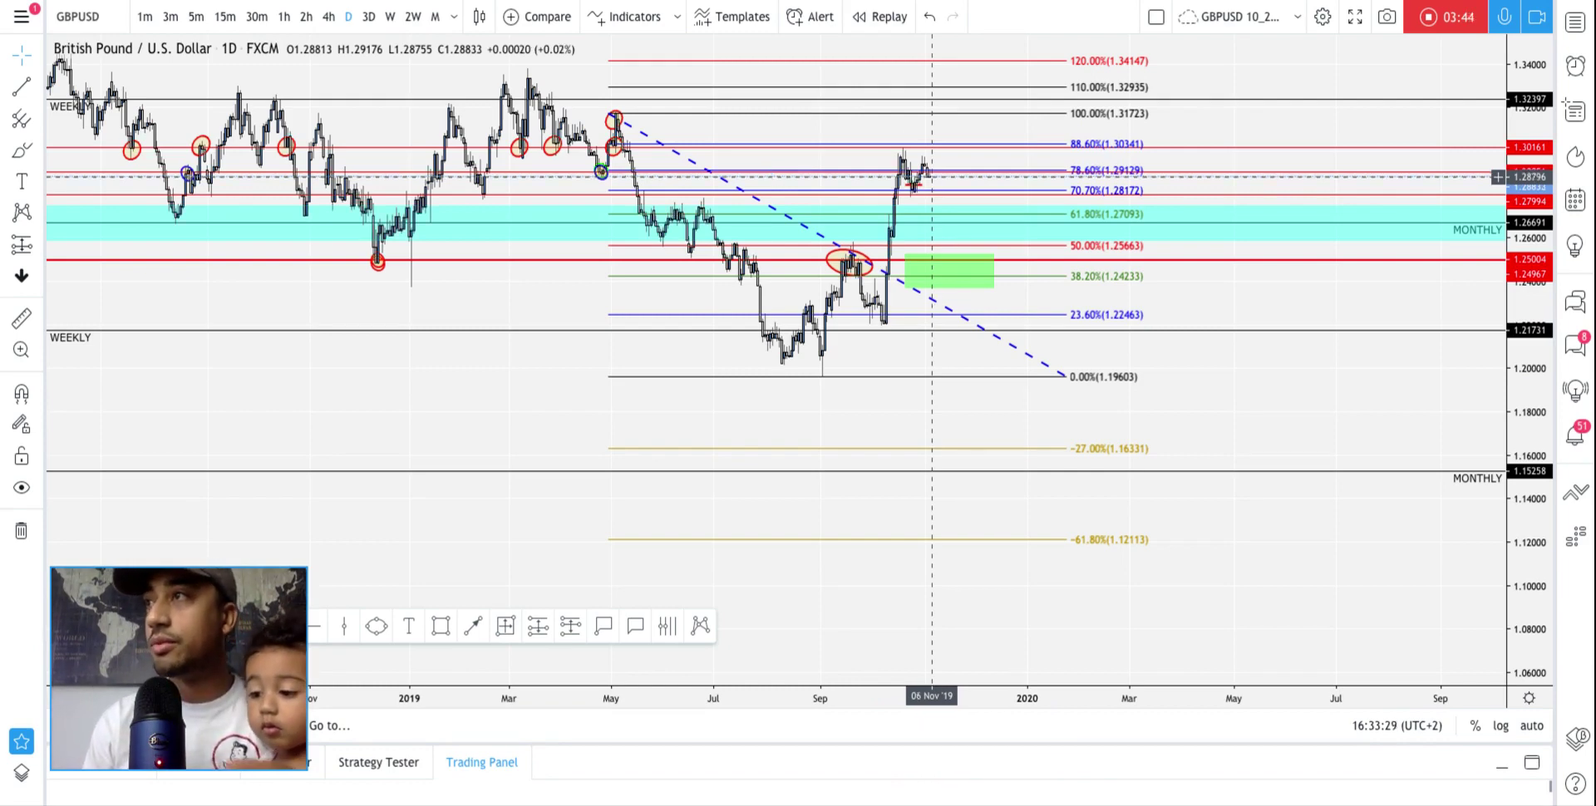
{"action": "left_click", "coordinate": [328, 17]}
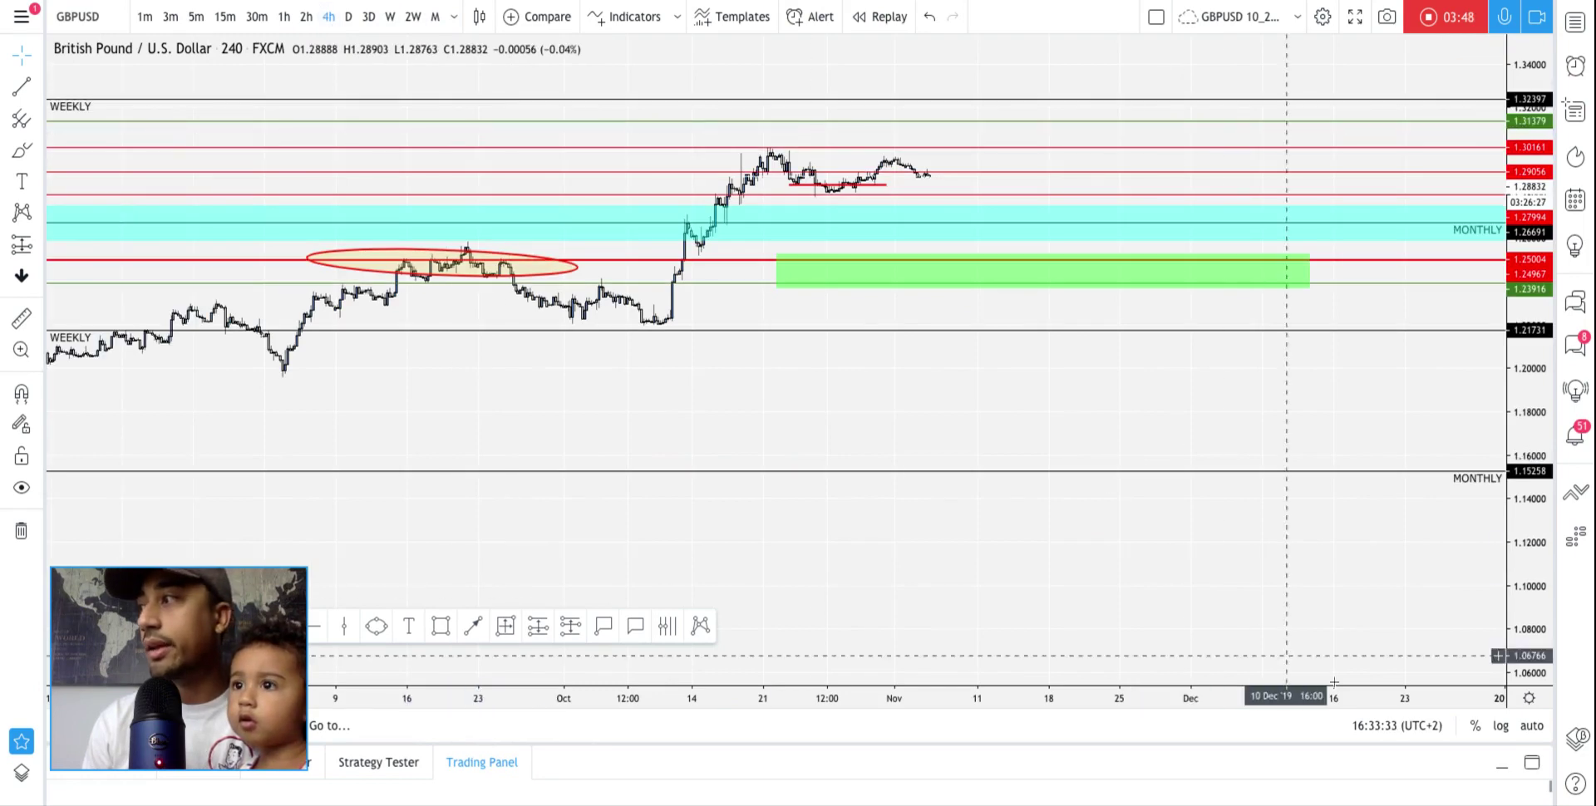
{"action": "left_click", "coordinate": [1532, 726]}
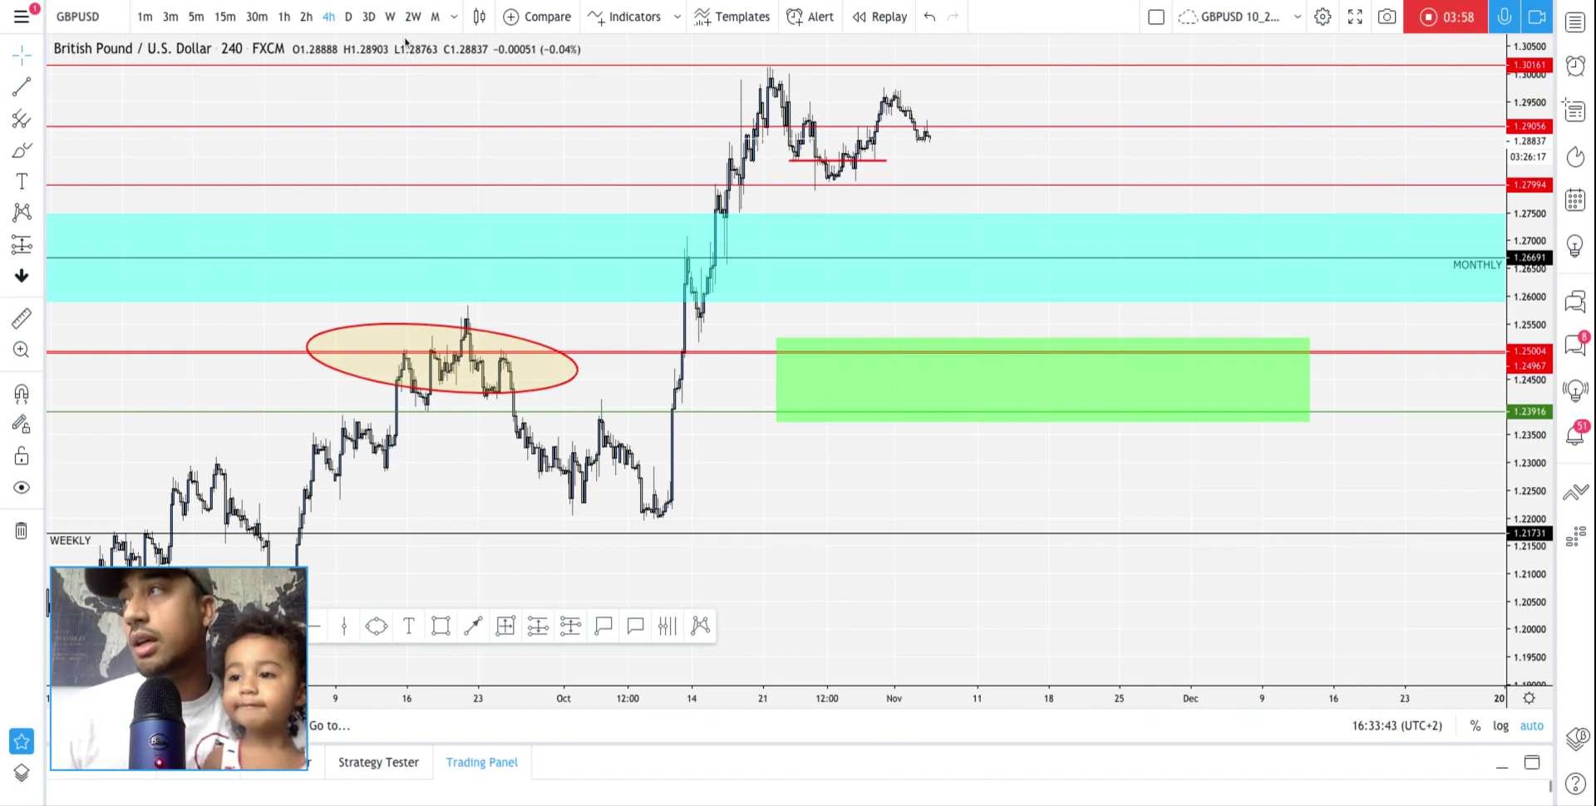
{"action": "left_click", "coordinate": [348, 16]}
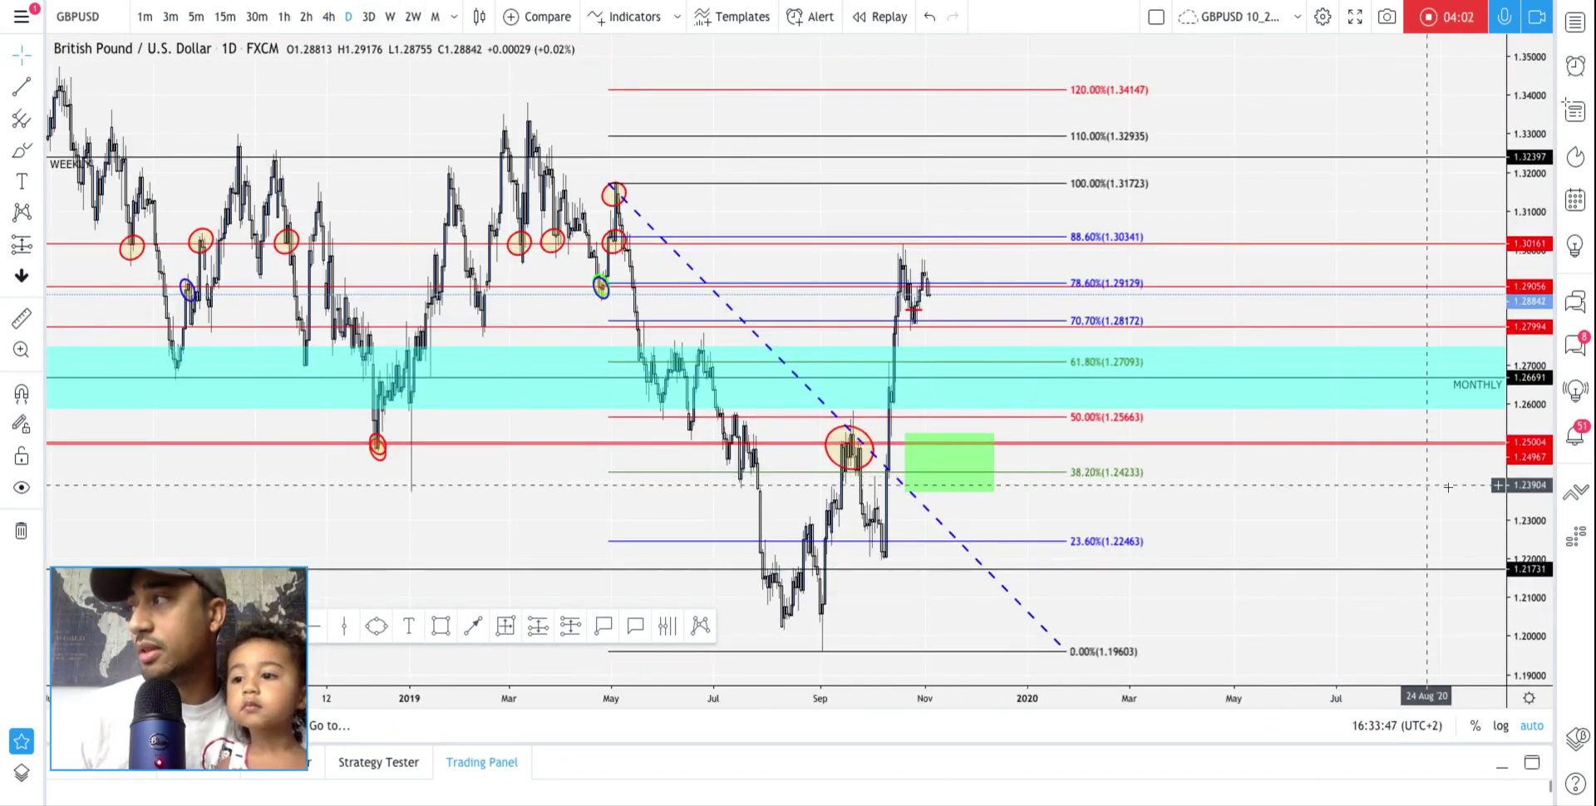
- Rescale the daily chart and start a Date and Price Range measurement at the early-November high
{"action": "left_click_drag", "start_coordinate": [1530, 497], "coordinate": [1529, 549]}
{"action": "left_click_drag", "start_coordinate": [1362, 573], "coordinate": [1345, 543]}
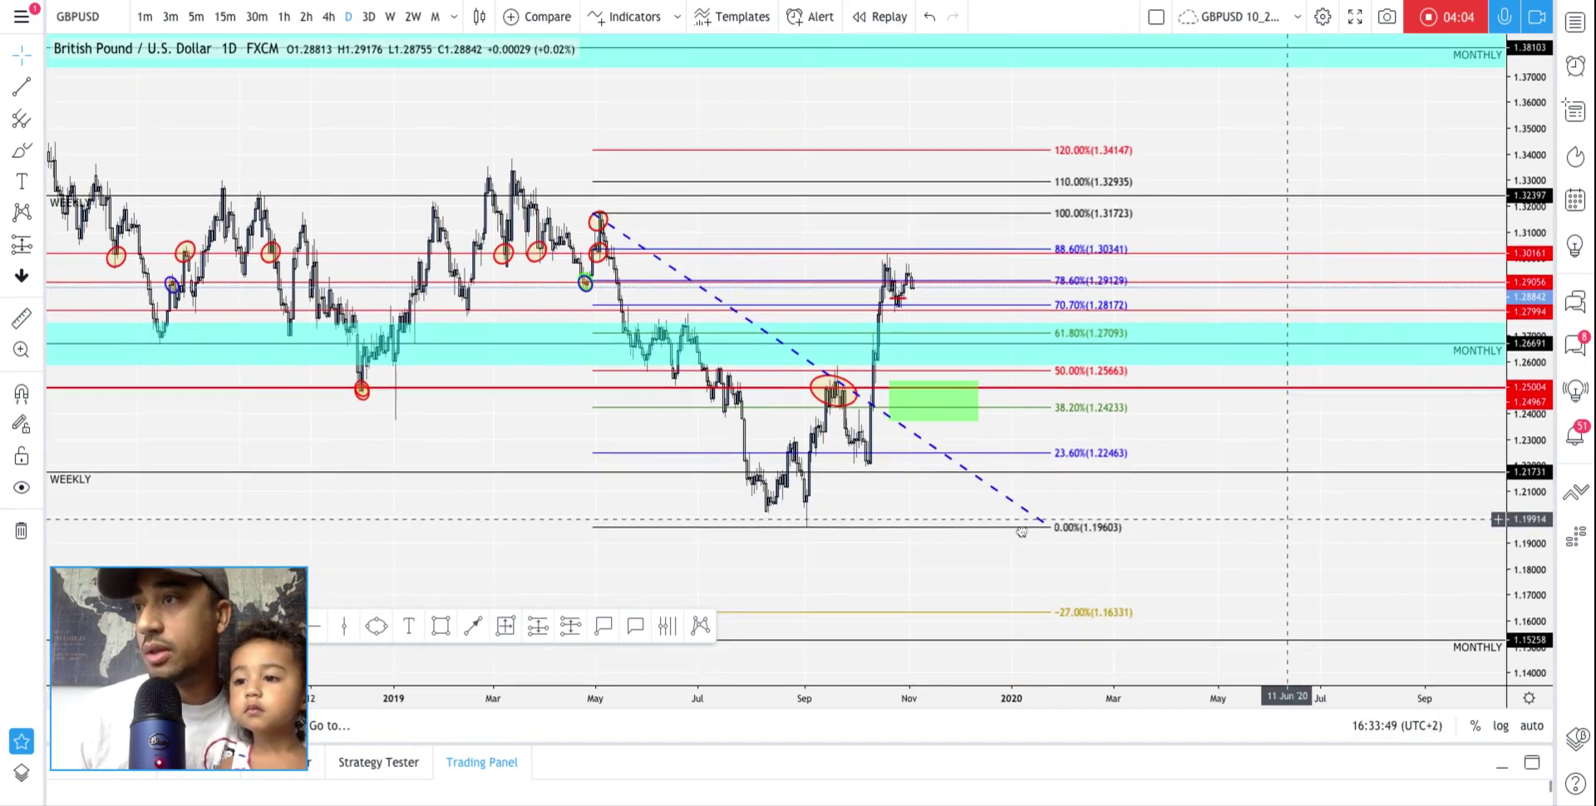
{"action": "left_click", "coordinate": [506, 628]}
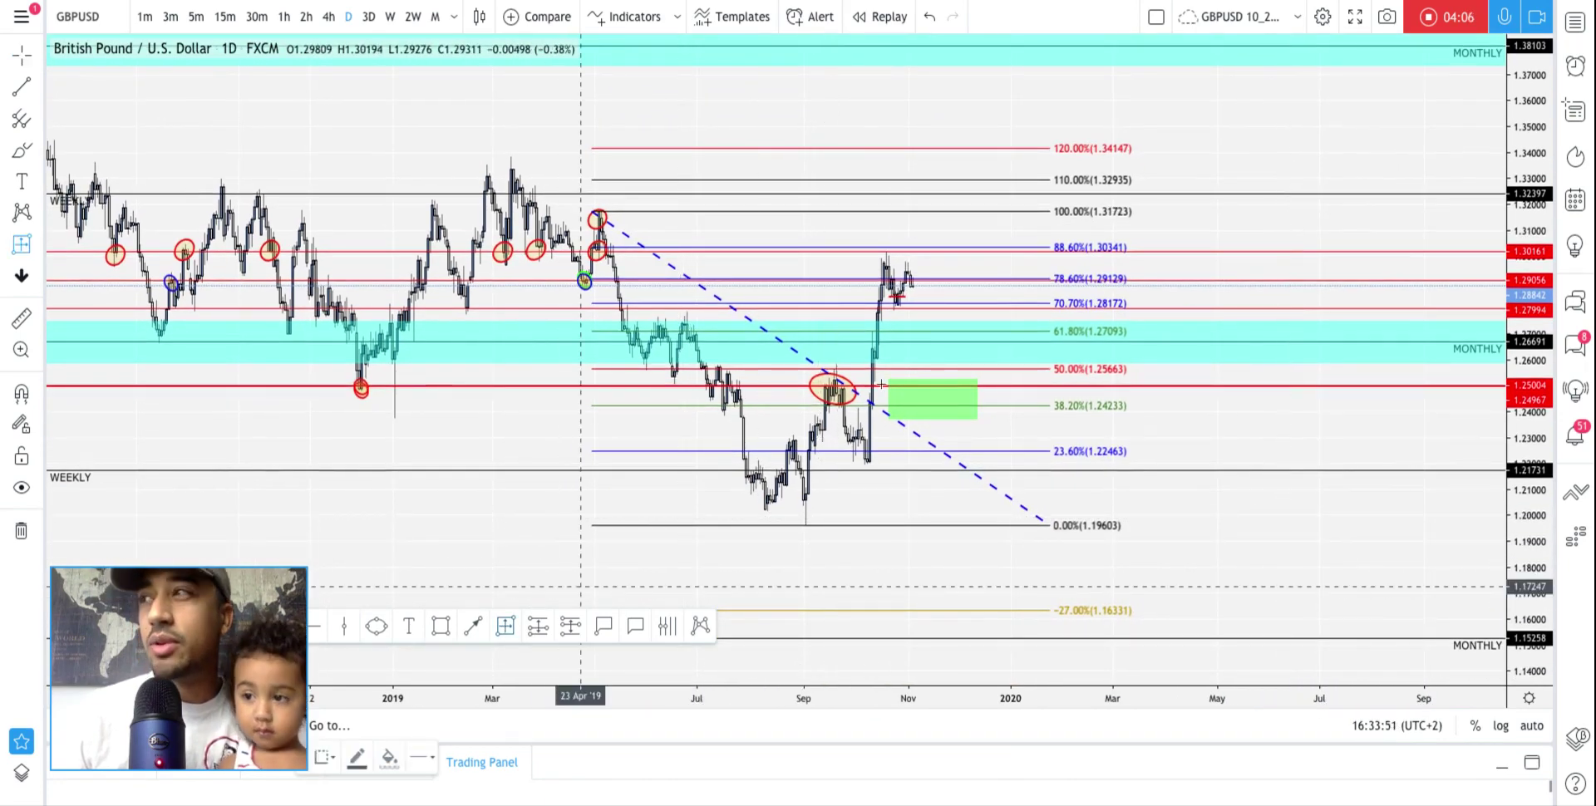
{"action": "left_click", "coordinate": [915, 282]}
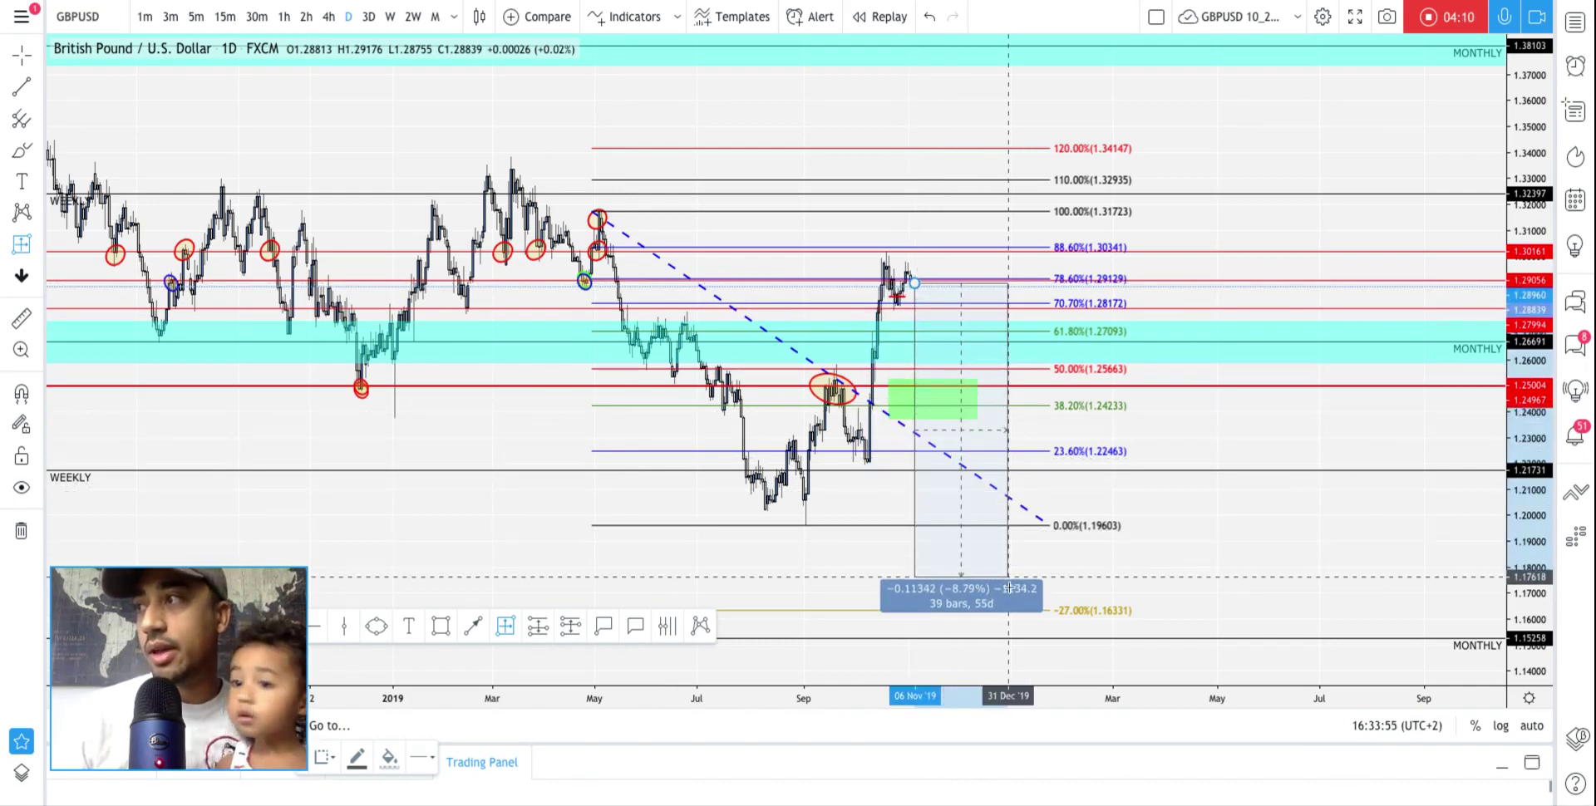